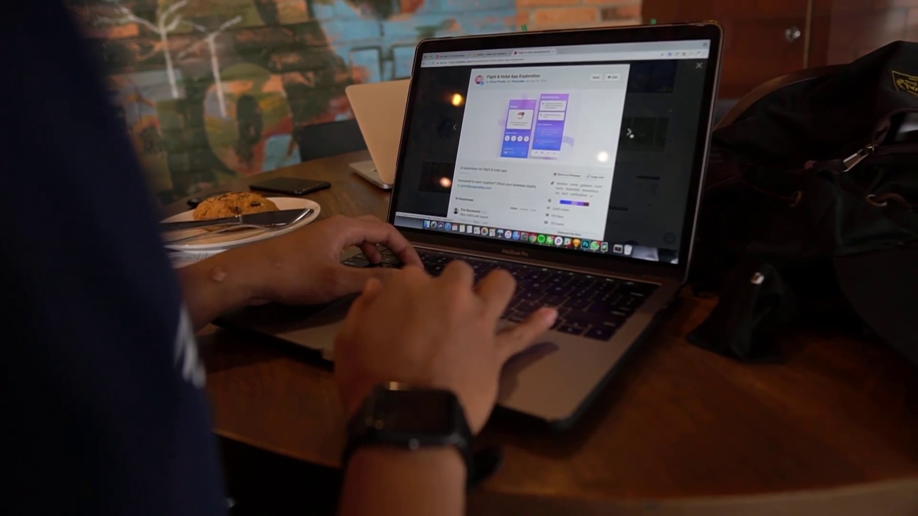
{"action": "key", "text": "Escape"}
{"action": "scroll", "coordinate": [545, 143], "scroll_direction": "down", "scroll_amount": 3}
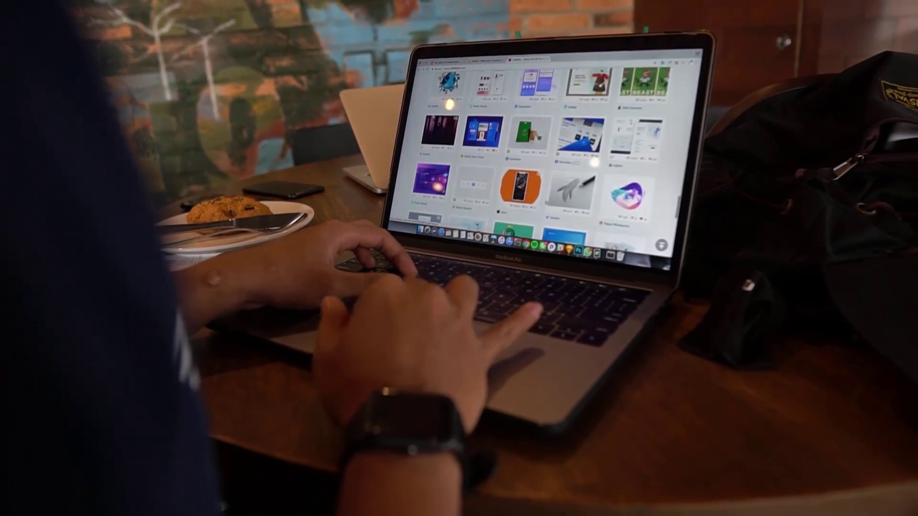